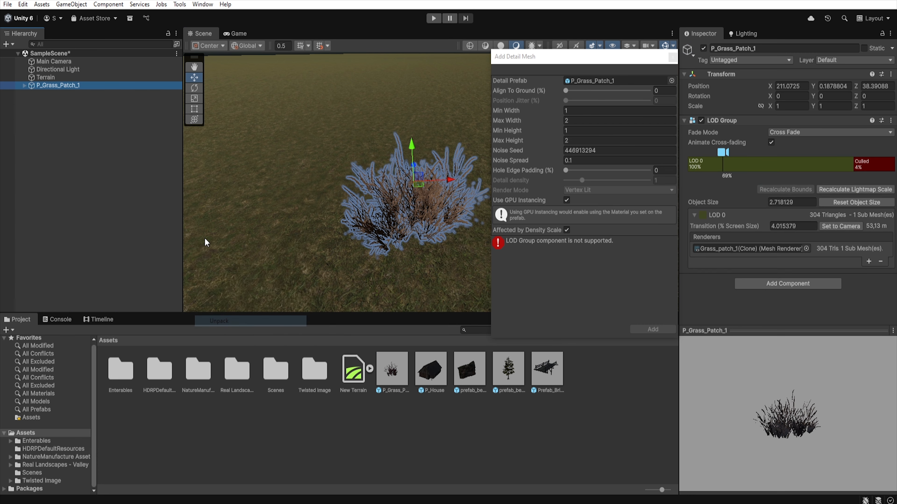
- Detach the Grass_patch_1(Clone) mesh from P_Grass_Patch_1 in the scene hierarchy and dismiss the Add Detail Mesh window
left_click(24, 85)
left_click(50, 94)
left_click_drag(49, 95, 52, 82)
mouse_move(203, 124)
left_mouse_down()
mouse_move(400, 255)
mouse_move(424, 431)
left_mouse_up()
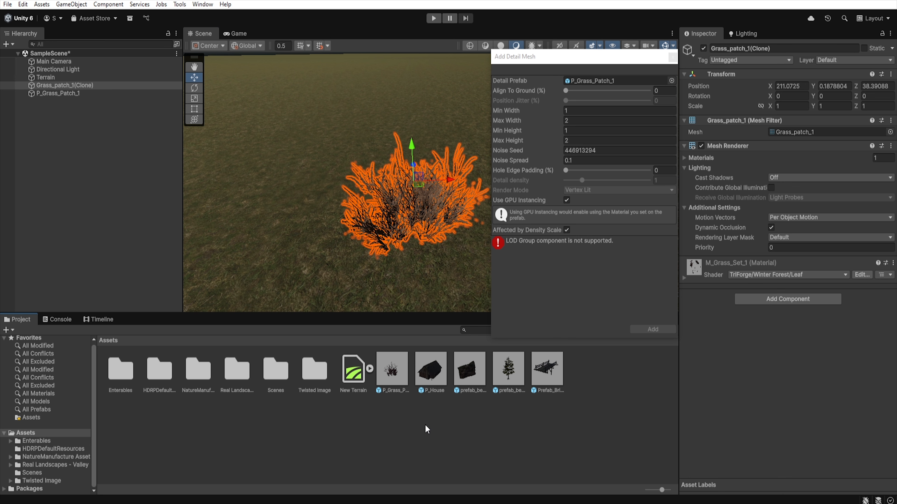
left_click(673, 57)
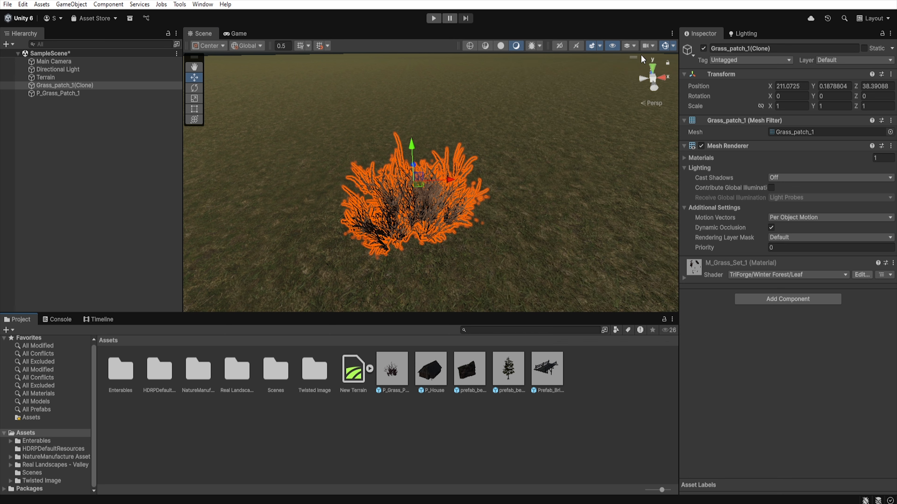
- Delete Grass_patch_1(Clone) and P_Grass_Patch_1 from the scene
left_click(78, 85)
key("Delete")
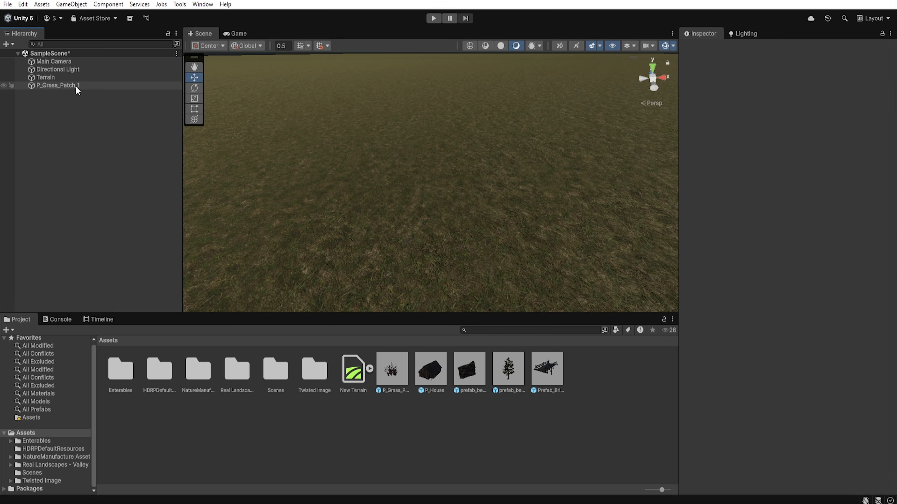
left_click(73, 85)
key("Delete")
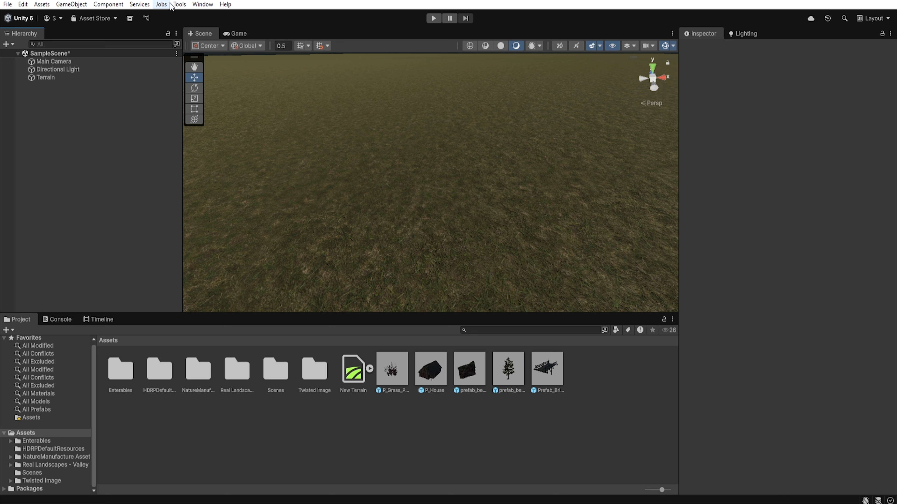
- Open the Seta LOD Extractor tool
left_click(179, 5)
mouse_move(202, 17)
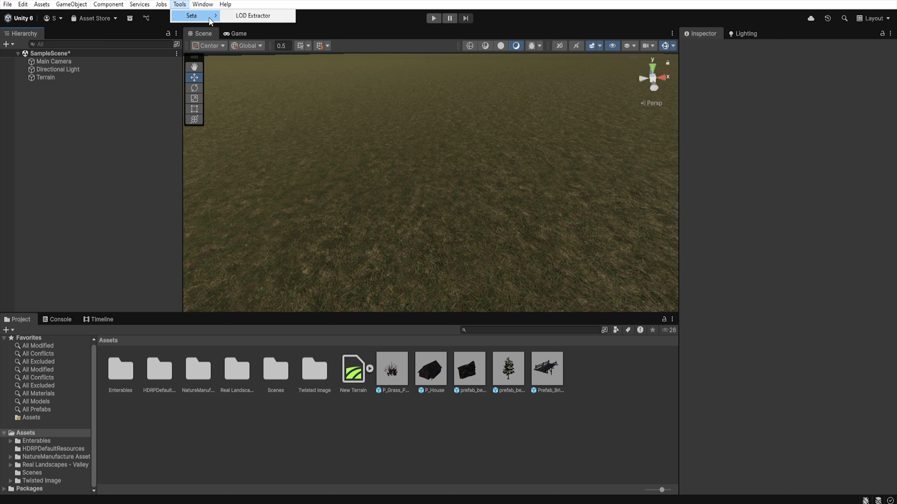
left_click(266, 18)
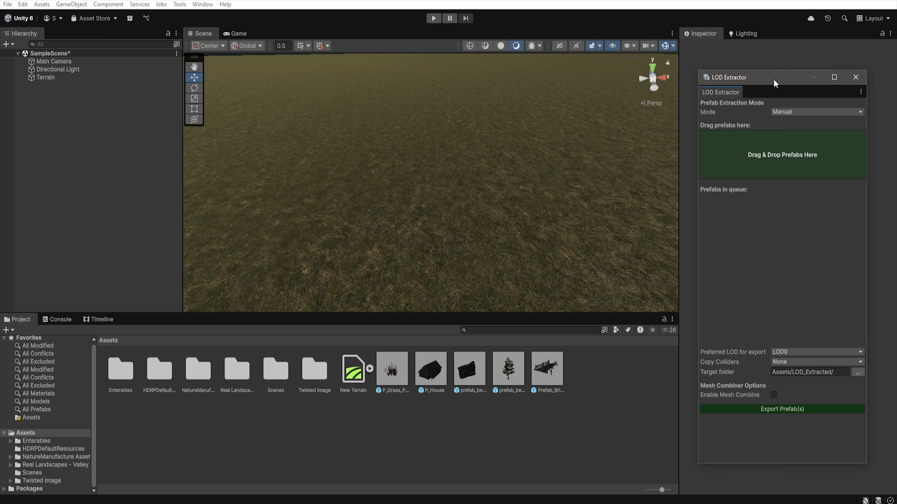
- Switch the prefab extraction mode to Folder and return it to Manual
left_click(787, 111)
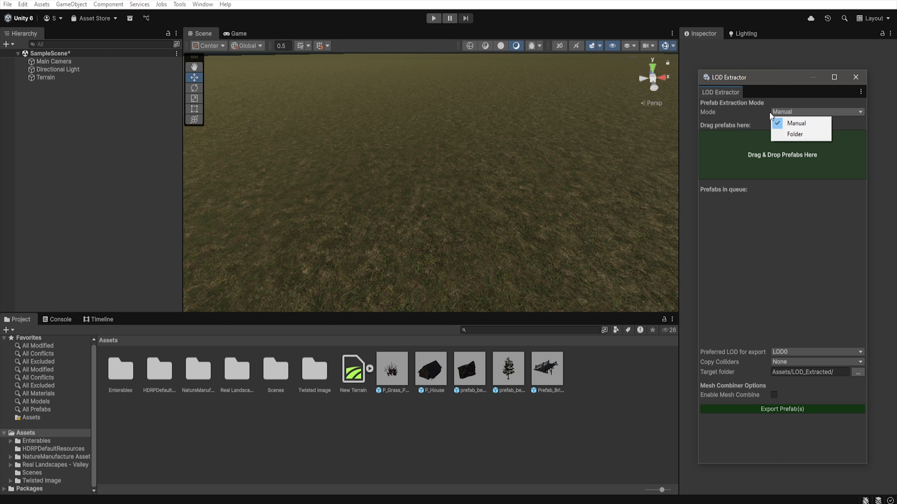
left_click(790, 136)
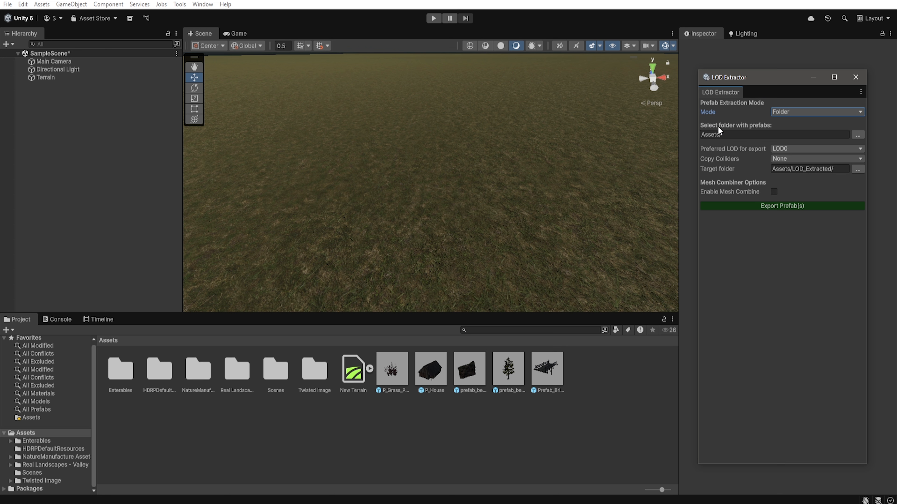
left_click(794, 112)
left_click(796, 124)
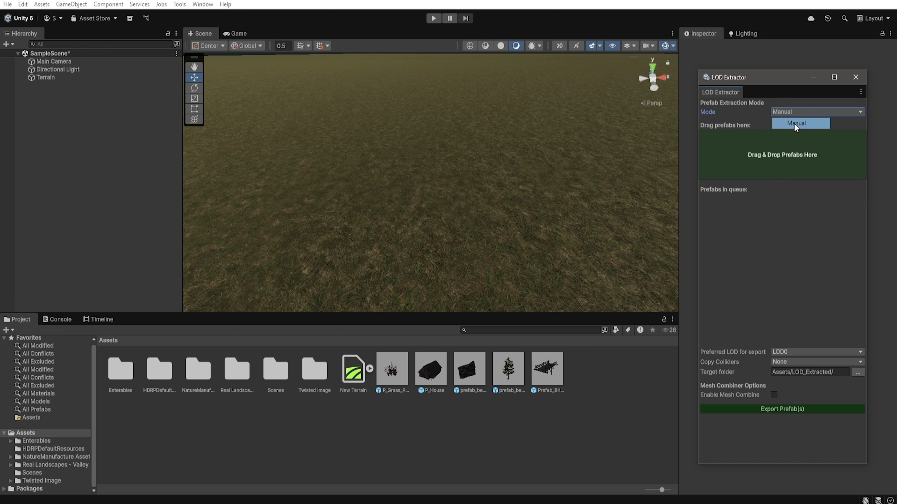
- Queue P_Grass_Patch_1 for extraction and remove it, and do the same with P_House by clearing the prefab list
left_click_drag(395, 371, 780, 157)
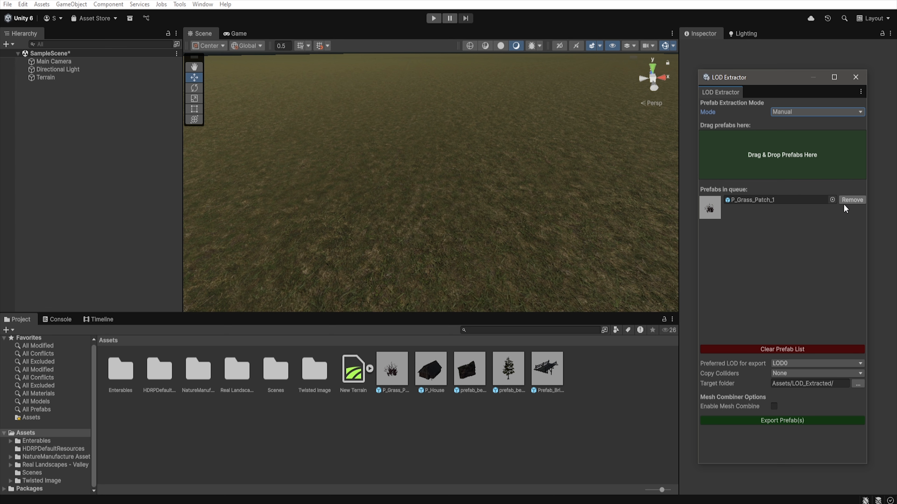
left_click(851, 200)
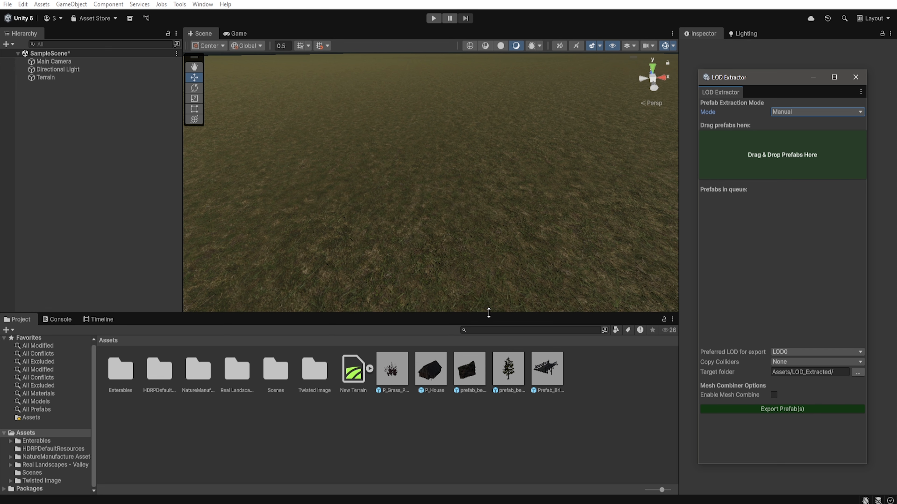
left_click_drag(432, 371, 760, 182)
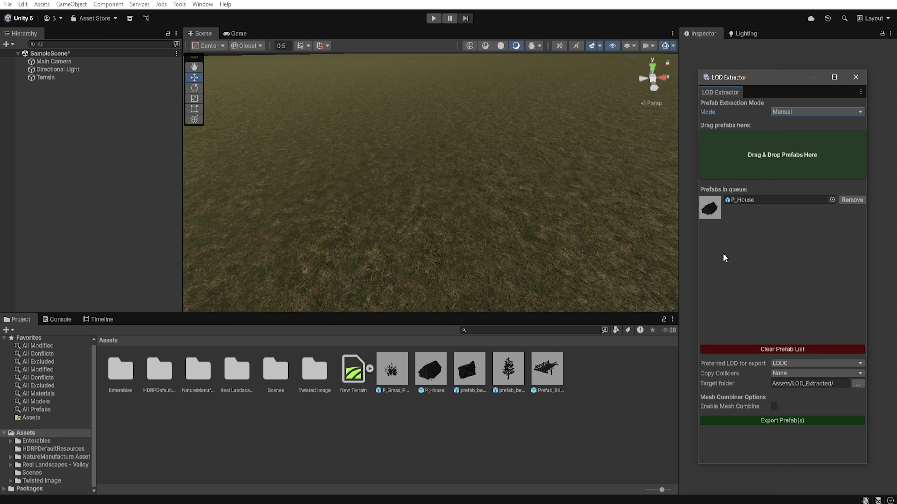
left_click(761, 350)
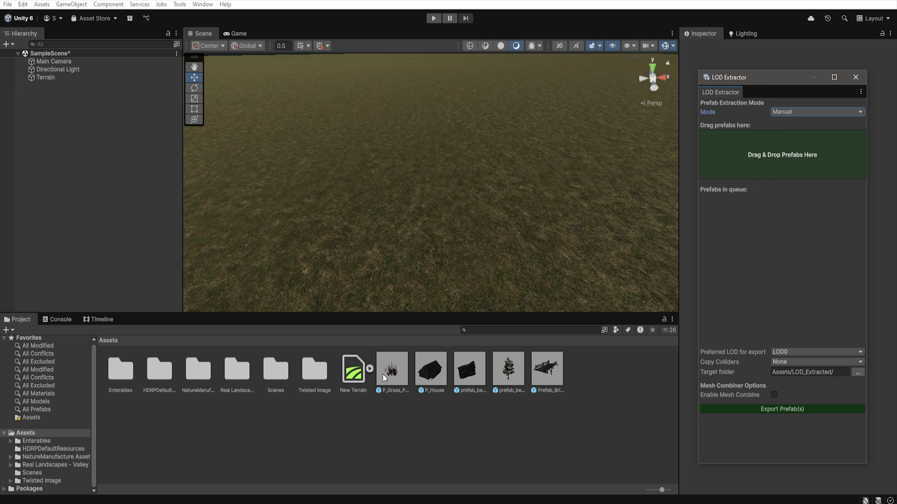
- Queue P_Grass_Patch_1 for extraction and set the preferred LOD for export to LOD6
left_click_drag(382, 376, 747, 157)
left_click(802, 364)
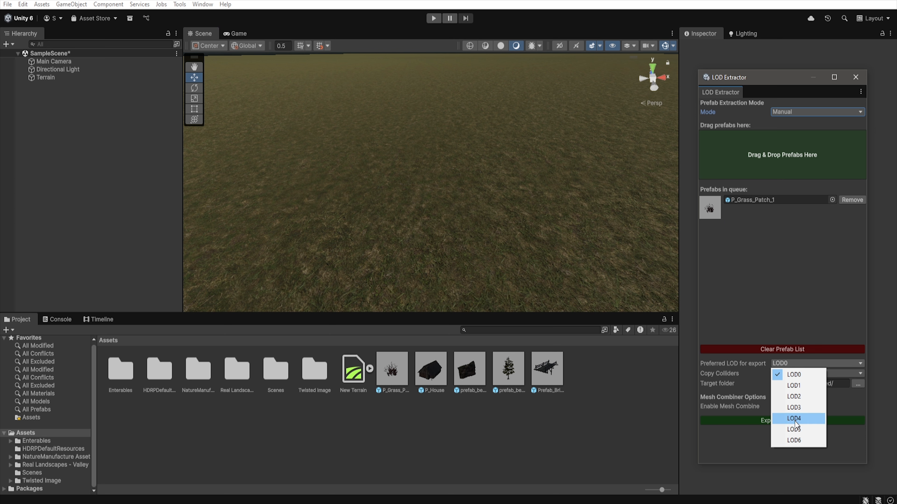
left_click(794, 441)
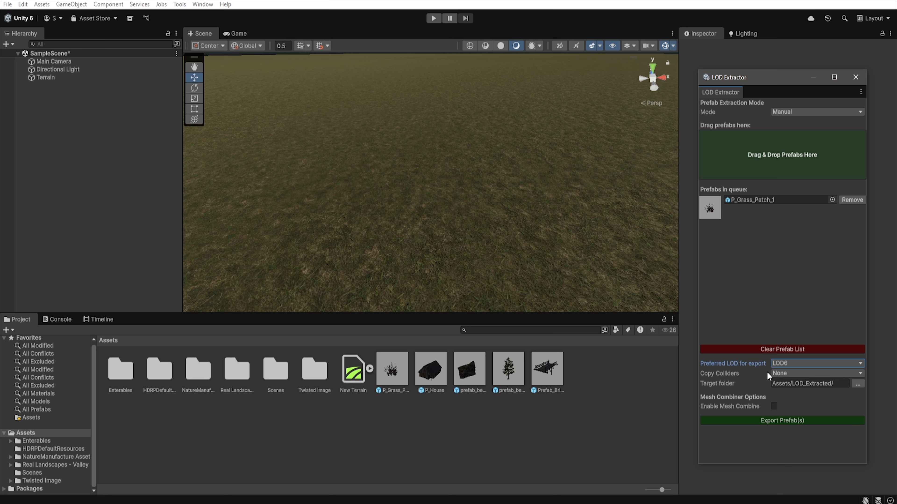
- Set Copy Colliders to From Selected LOD
left_click(784, 373)
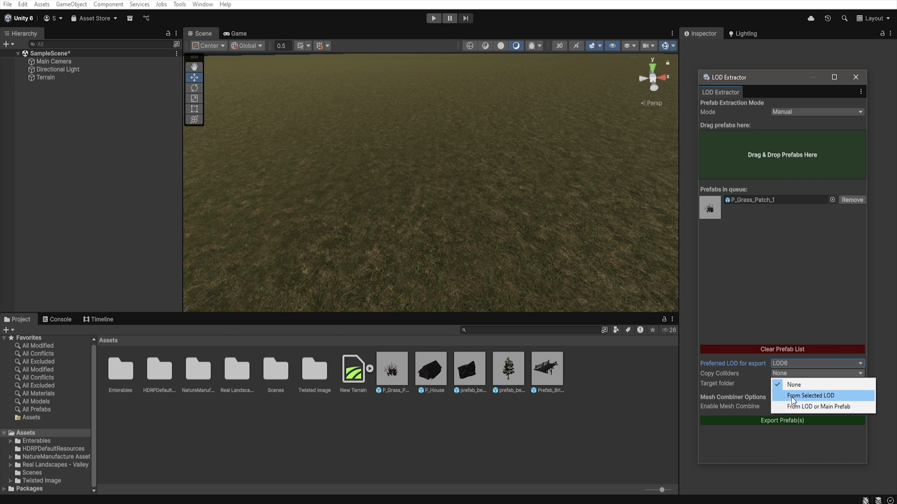
left_click(808, 396)
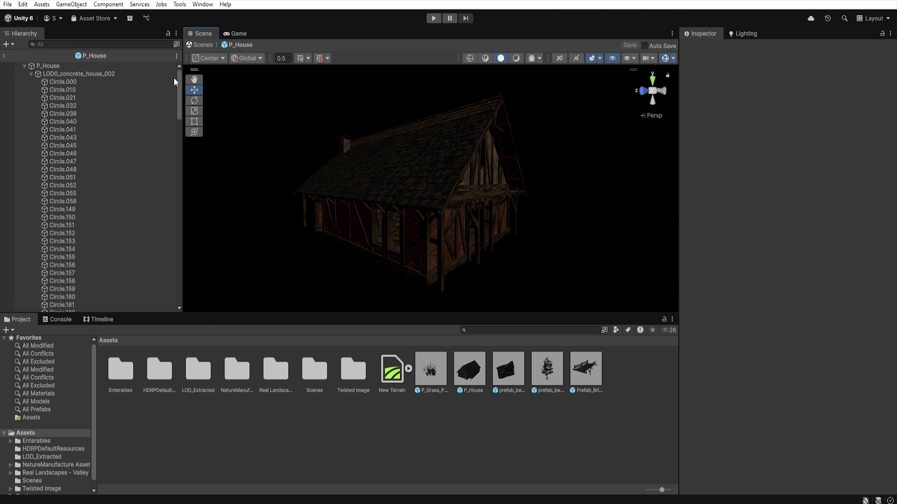
- Examine the components of Circle.000 and its neighbouring entries inside the P_House prefab, checking for colliders
left_click(102, 84)
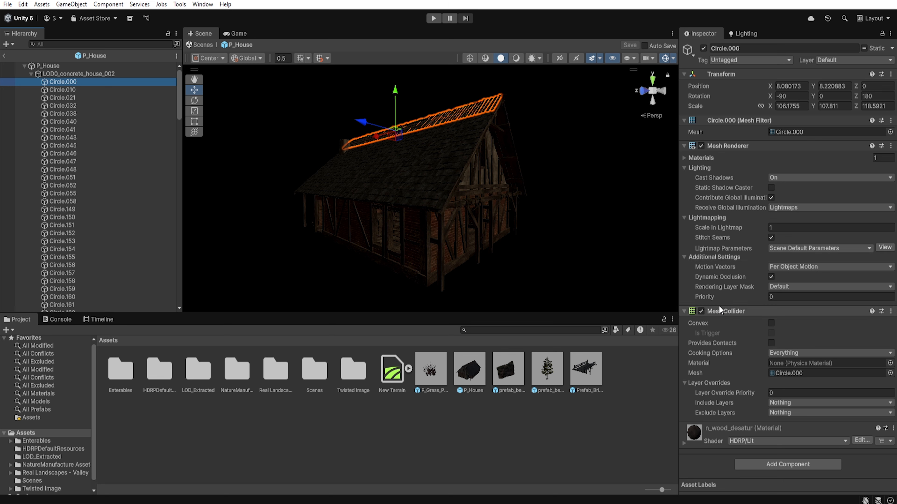
left_click(32, 73)
left_click(75, 90)
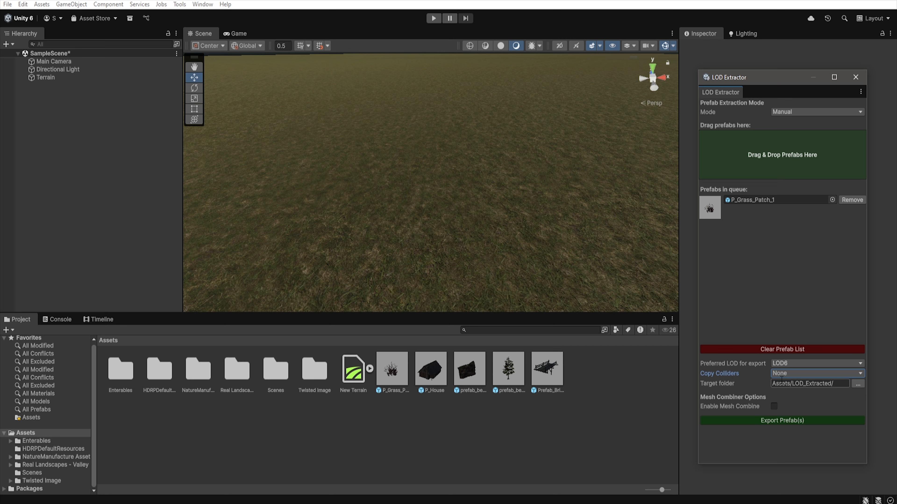
- Export the queued grass patch prefab, acknowledge the message and close the LOD Extractor
left_click(790, 421)
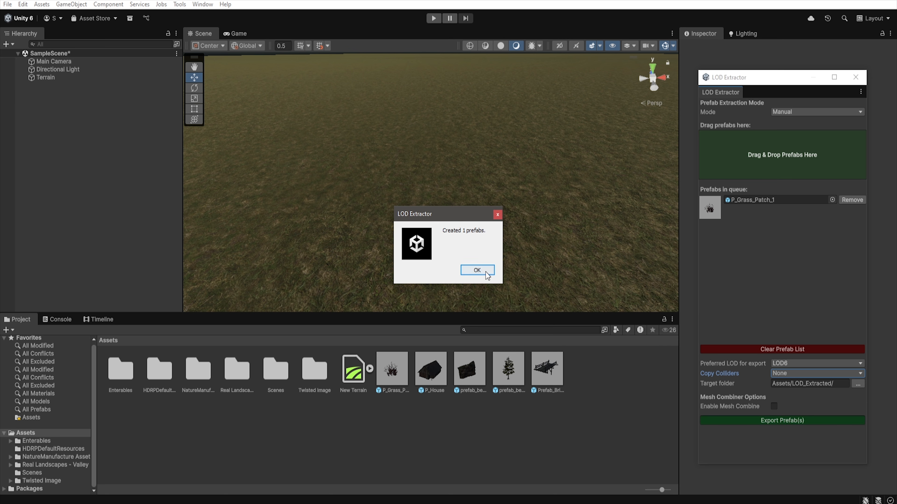
left_click(477, 270)
left_click(490, 254)
left_click(855, 77)
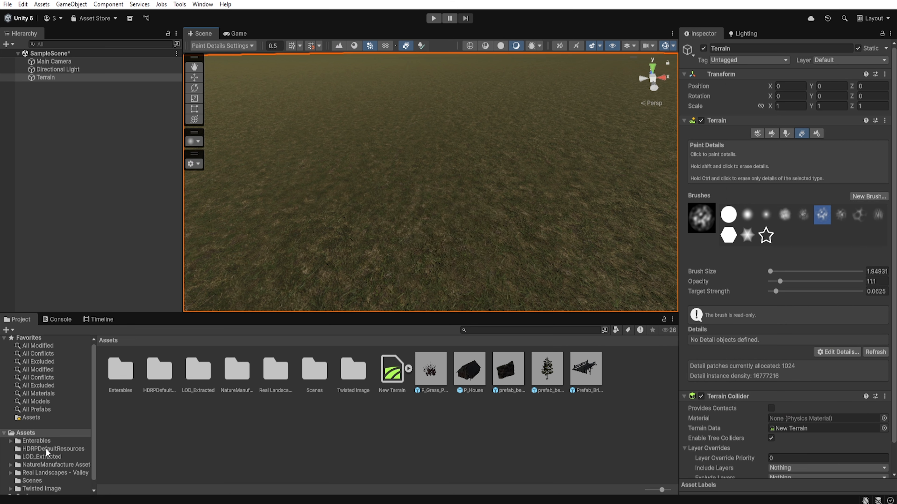
- Add the extracted grass patch prefab from the LOD_Extracted folder as a terrain detail mesh and paint it onto the terrain
left_click(47, 453)
left_click(847, 352)
left_click(861, 365)
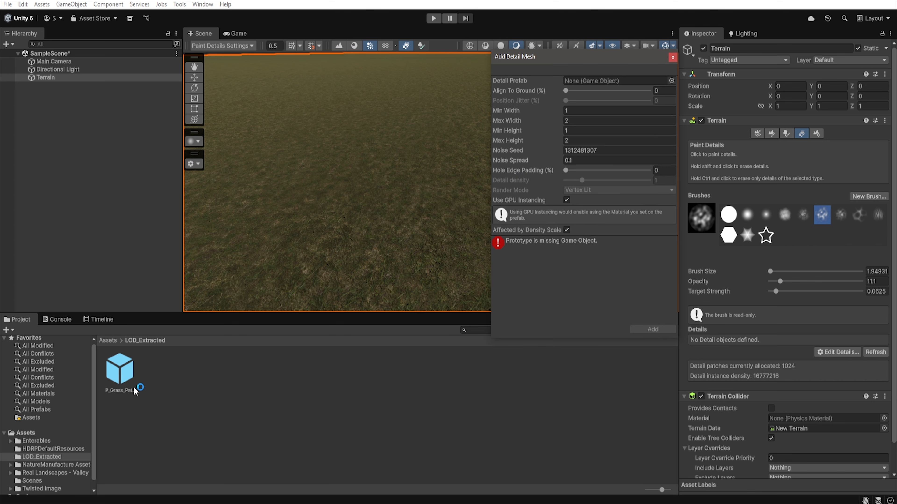
left_click_drag(135, 391, 620, 82)
left_click(652, 328)
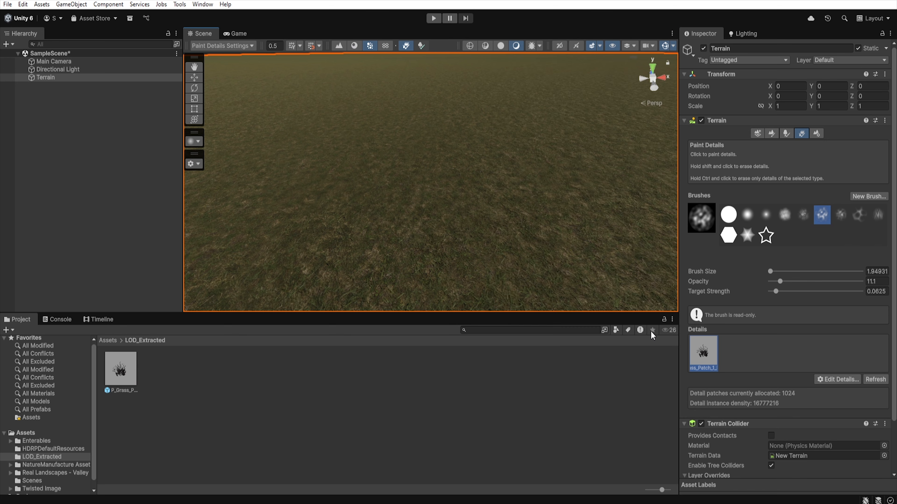
mouse_move(530, 224)
left_mouse_down()
mouse_move(505, 136)
mouse_move(460, 144)
left_mouse_up()
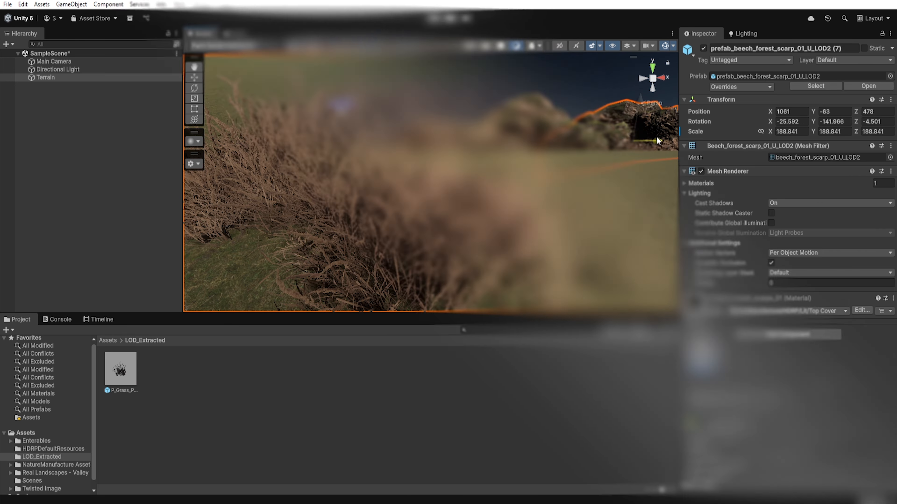
- Move prefab_beech_forest_scarp_01_U_LOD2 (7) along the X axis to 986 and inspect its extracted prefab in LOD_Extracted
left_click_drag(656, 137, 650, 137)
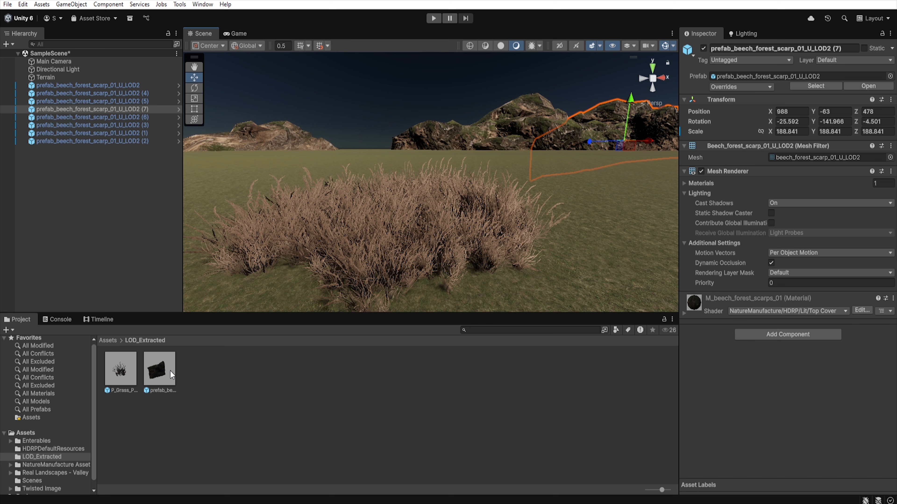
left_click(170, 370)
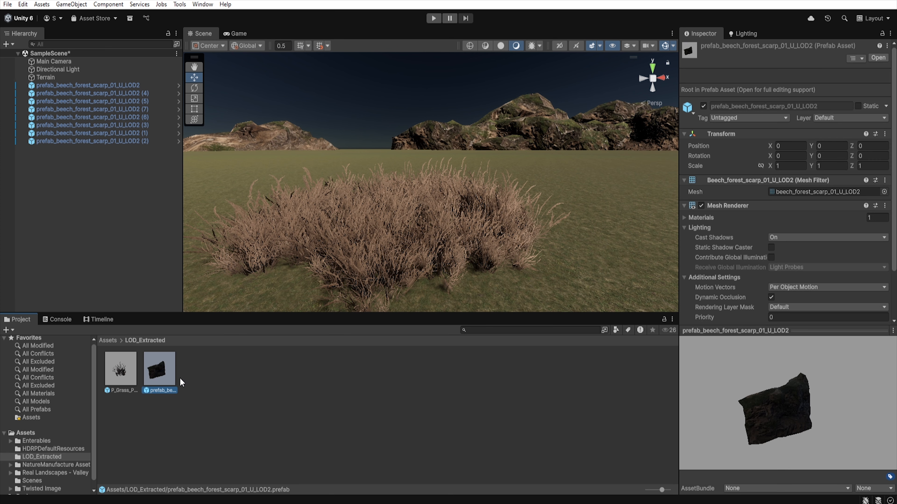
- Duplicate prefab_beech_forest_scarp_01_U_LOD2 (7) and move the copy to Y 50, Z 678
left_click(602, 118)
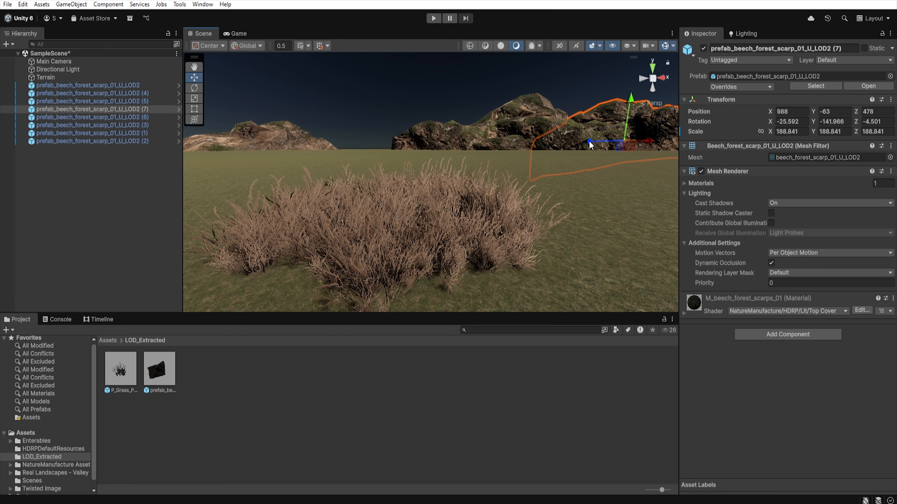
key("ctrl+d")
left_click_drag(589, 145, 542, 143)
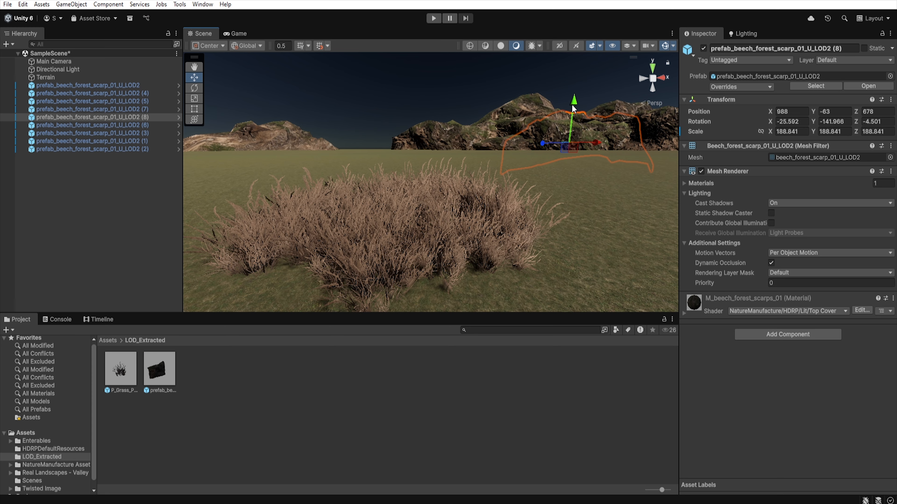
left_click_drag(573, 108, 577, 78)
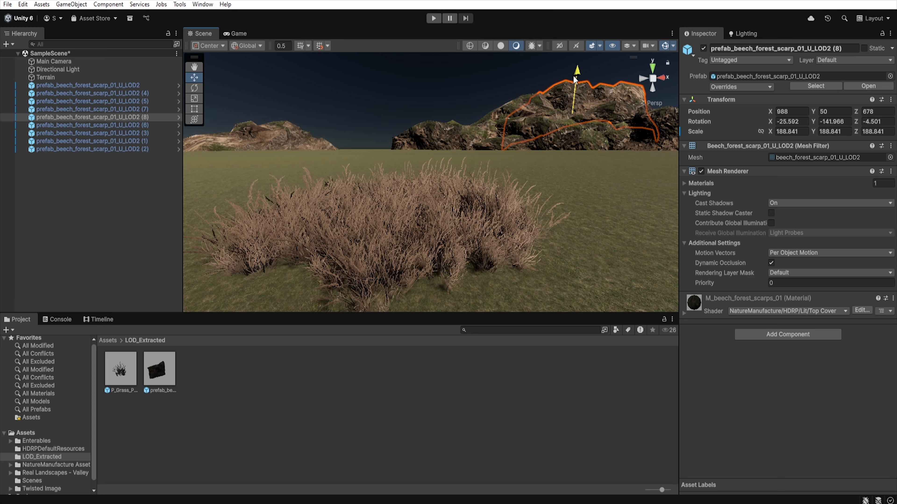
left_click(430, 103)
right_click_drag(510, 190, 493, 182)
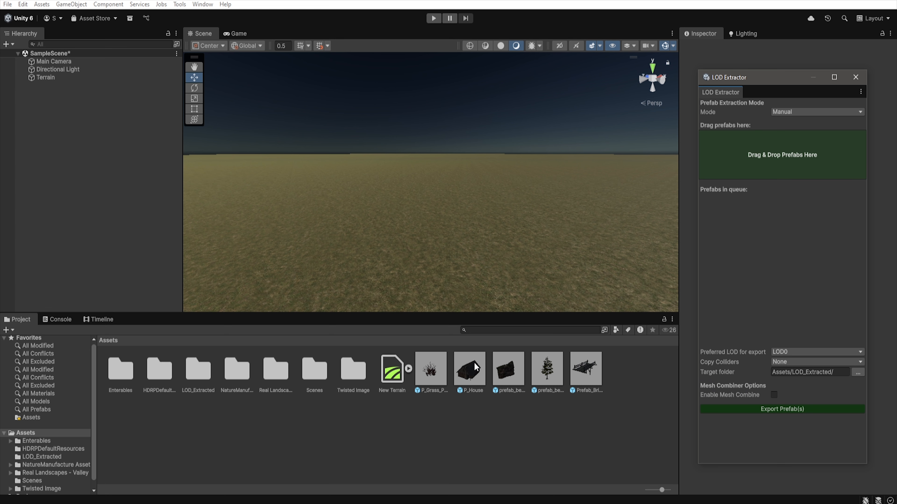
- Queue the P_House prefab for extraction and enable Mesh Combine
left_click_drag(466, 378, 763, 164)
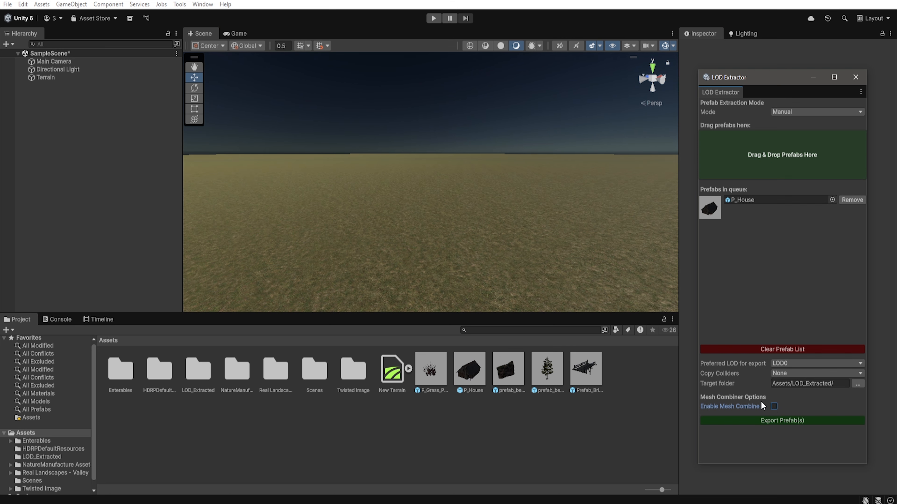
left_click(773, 407)
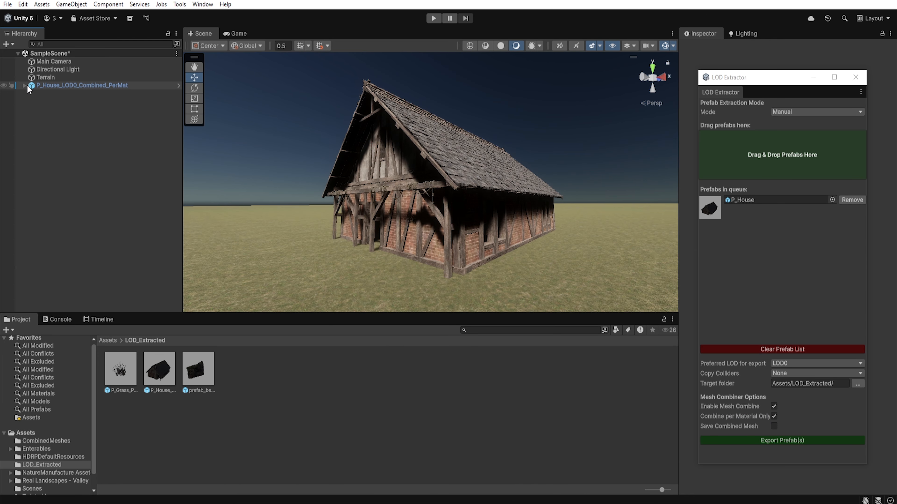
- Deactivate the wood_cut_sharp, brick_bright, concrete and rope parts of P_House_LOD0_Combined_PerMat
left_click(26, 85)
left_click(25, 85)
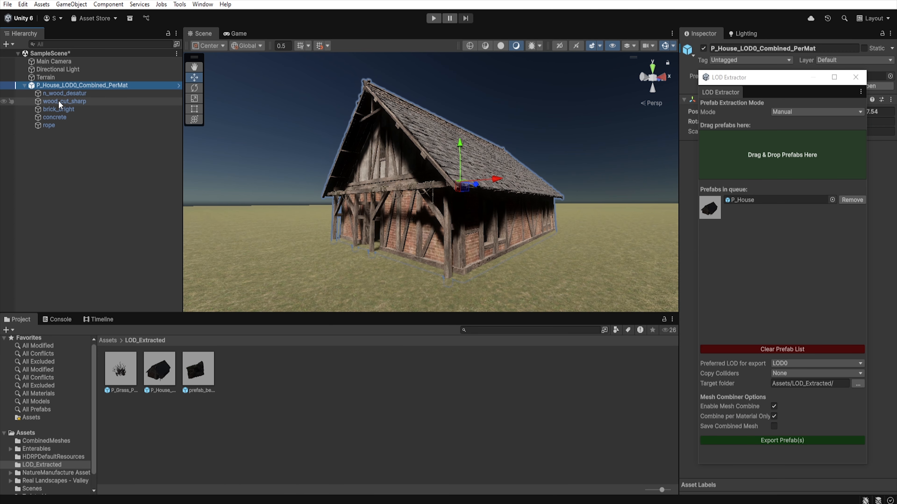
left_click(58, 101)
left_click(51, 125, "shift")
key("alt+shift+a")
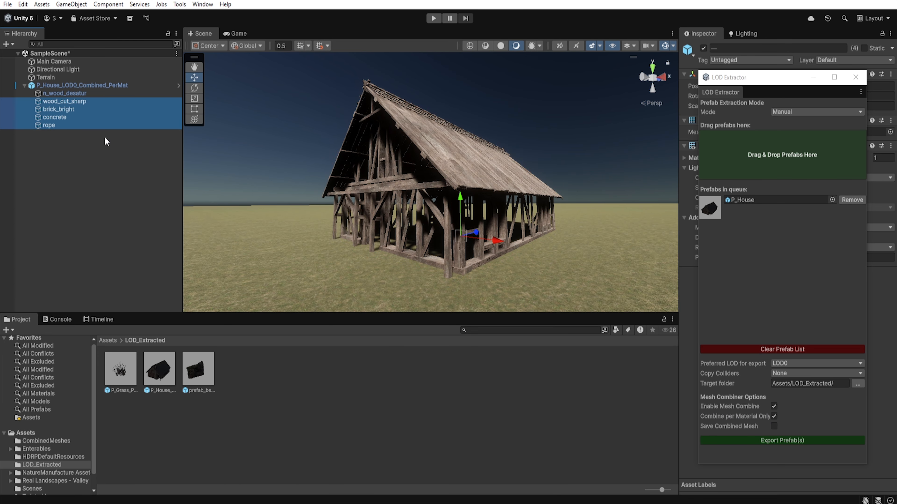
- Rotate the P_House_LOD0_Combined_PerMat house slightly about its vertical axis
left_click(434, 180)
key("e")
mouse_move(457, 180)
left_mouse_down()
mouse_move(537, 176)
mouse_move(426, 173)
mouse_move(453, 175)
left_mouse_up()
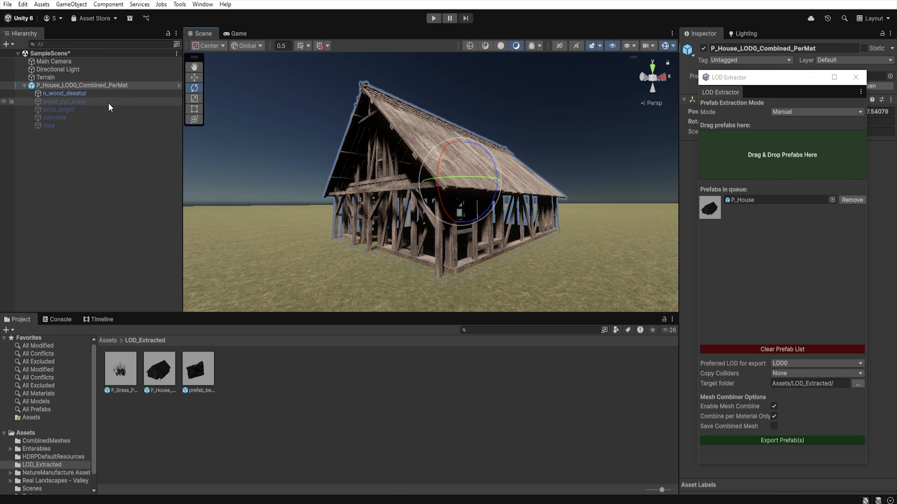
left_click(75, 101)
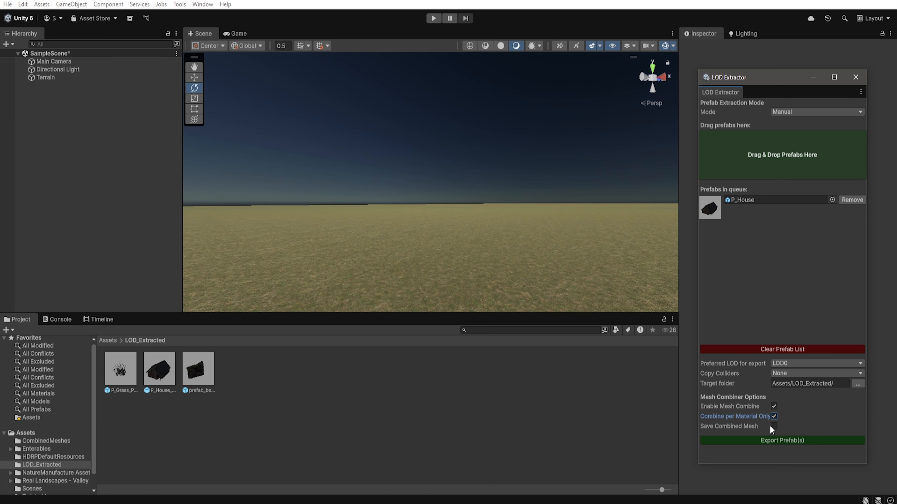
- Export P_House at LOD0 with Mesh Combine and Combine per Material Only enabled and Save Combined Mesh disabled
left_click(773, 426)
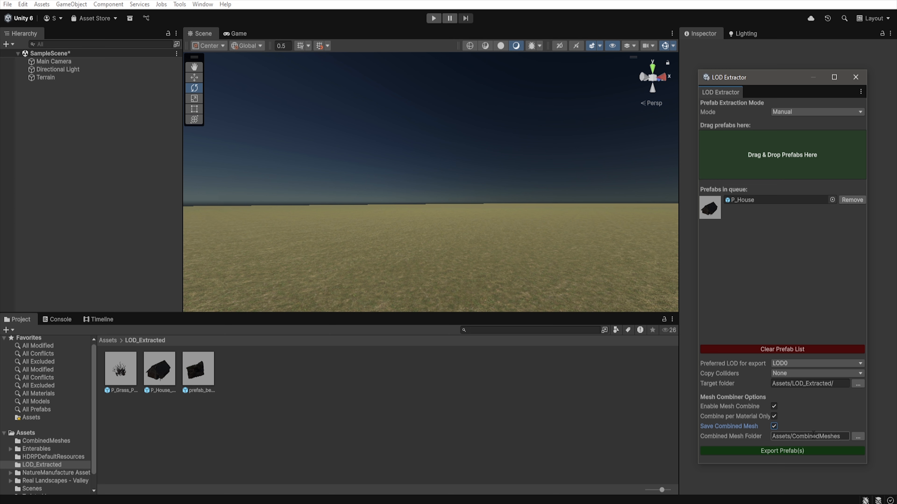
left_click(774, 426)
left_click(770, 440)
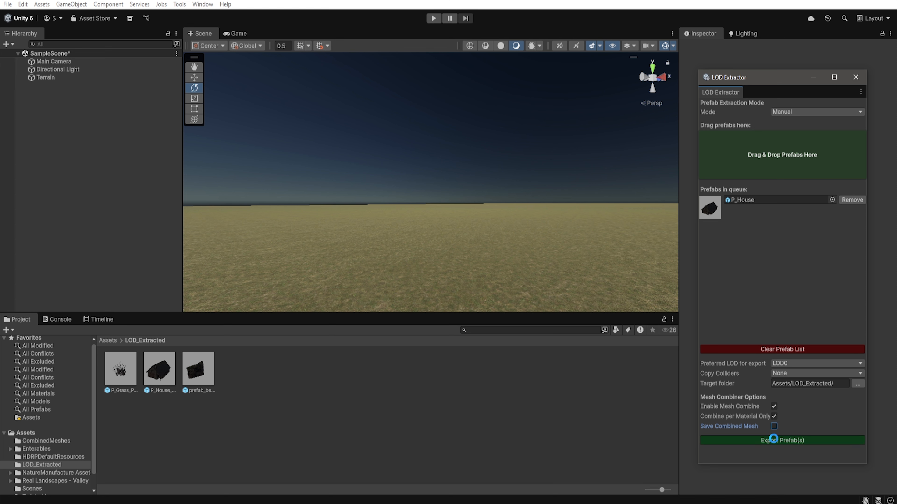
left_click(477, 270)
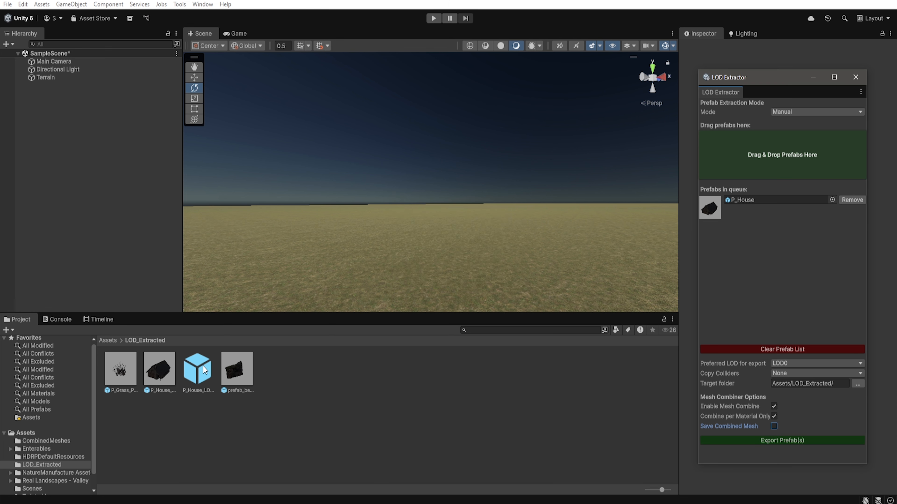
- Add the newly exported P_House_LOD0_Combined_PerMat 1 prefab to the scene, expand its parts, and delete it from the scene
left_click_drag(203, 370, 74, 97)
left_click(24, 85)
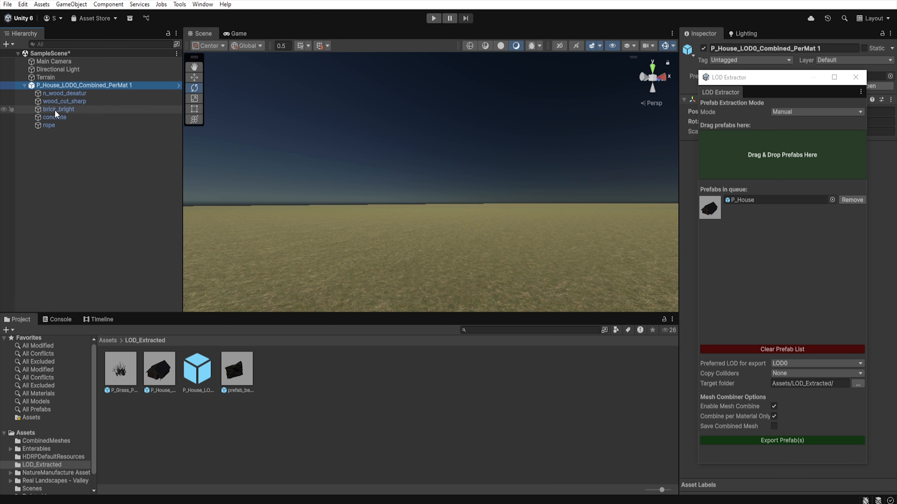
left_click(69, 85)
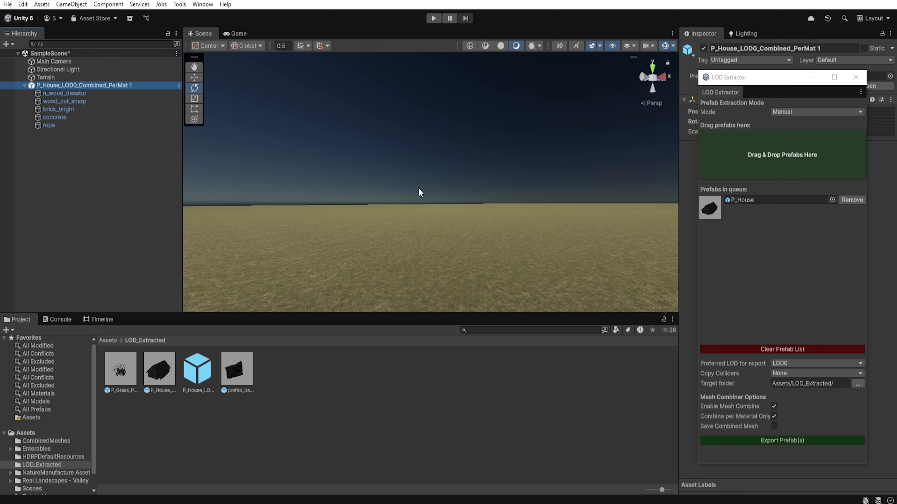
key("Delete")
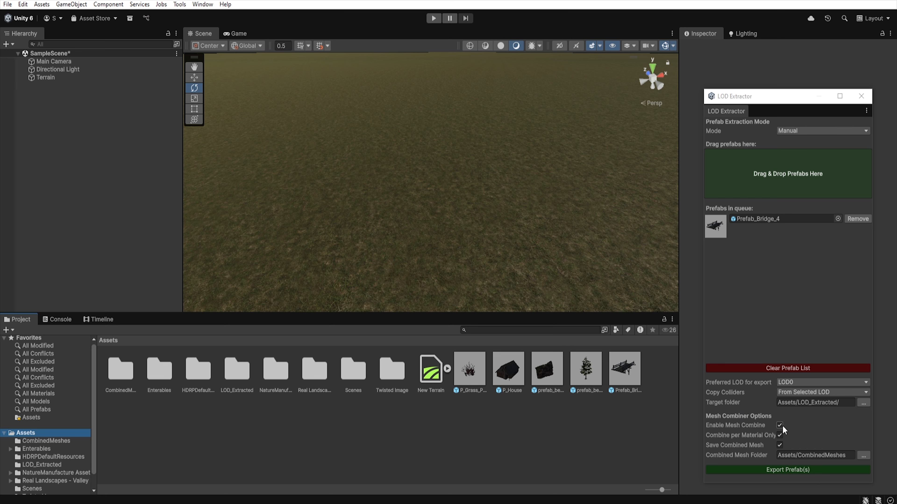
- Place Prefab_Bridge_4 on the terrain and check its rendering statistics in the Game view
left_click_drag(618, 373, 447, 212)
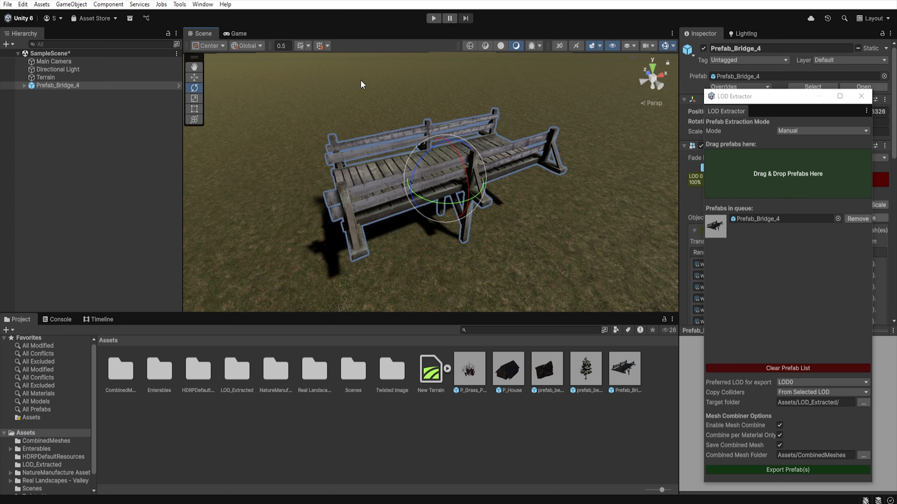
left_click(241, 34)
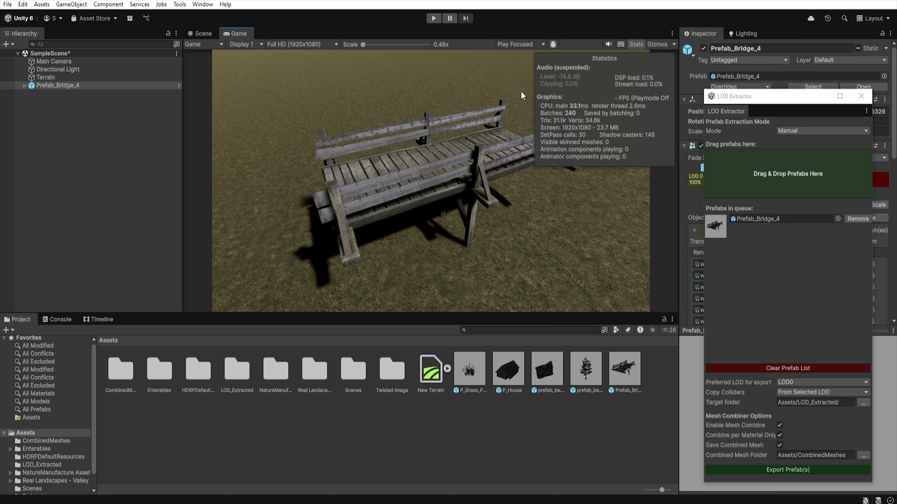
left_click(200, 33)
- Replace the scene bridge's source prefab with Prefab_Bridge_4_LOD0_Combined_PerMat from LOD_Extracted and check it in the Game view
left_click(42, 465)
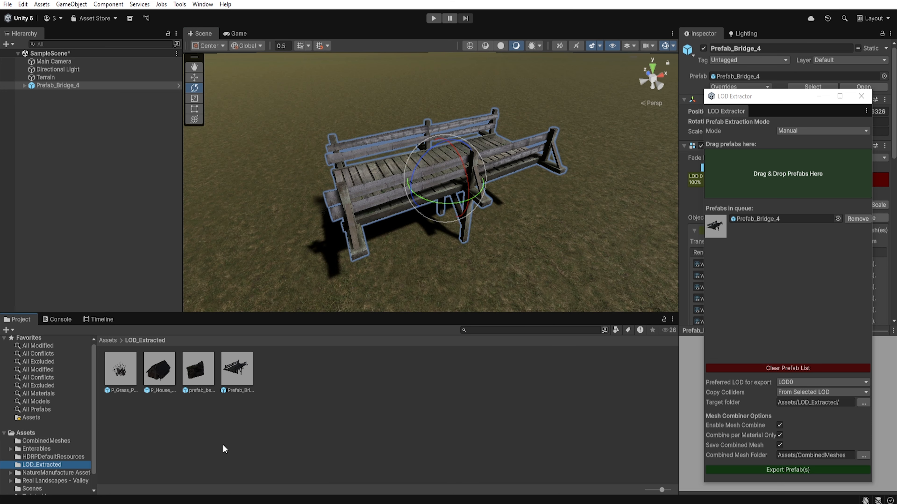
left_click_drag(237, 370, 723, 75)
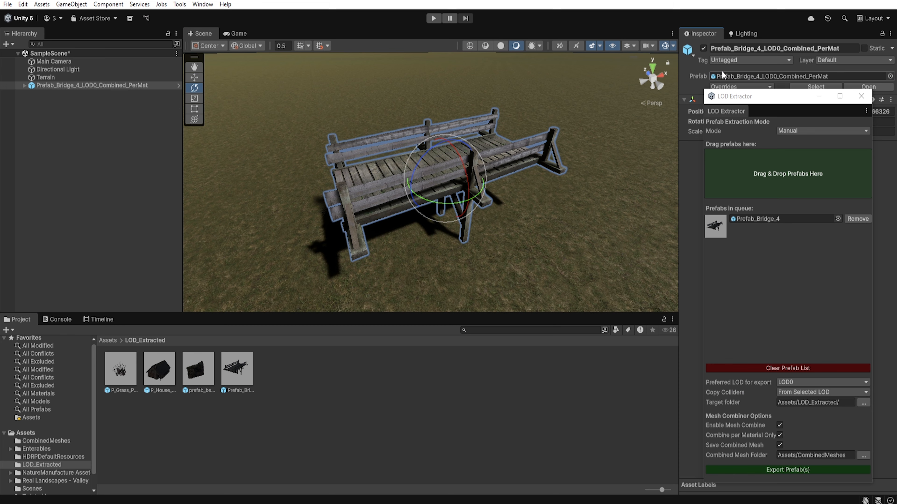
left_click(236, 34)
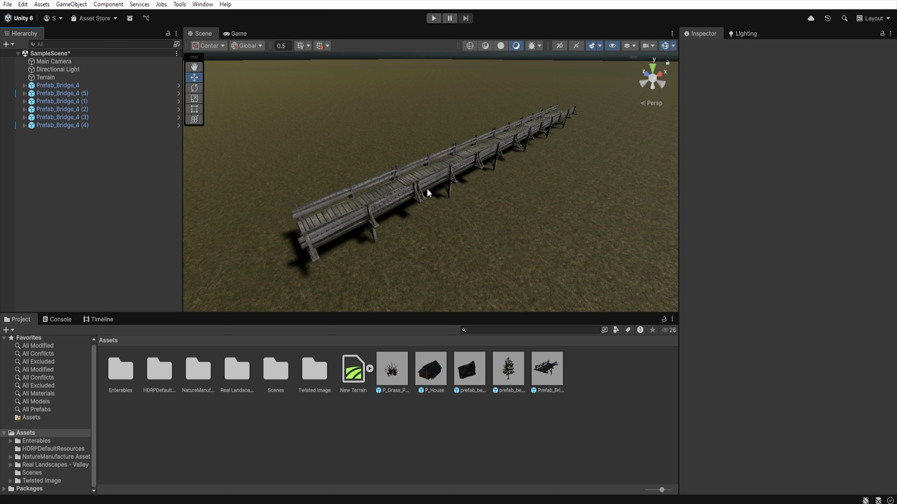
- Examine the LOD Groups of the scarp, tree and house prefabs and of the individual segments along the long bridge
left_click(473, 373)
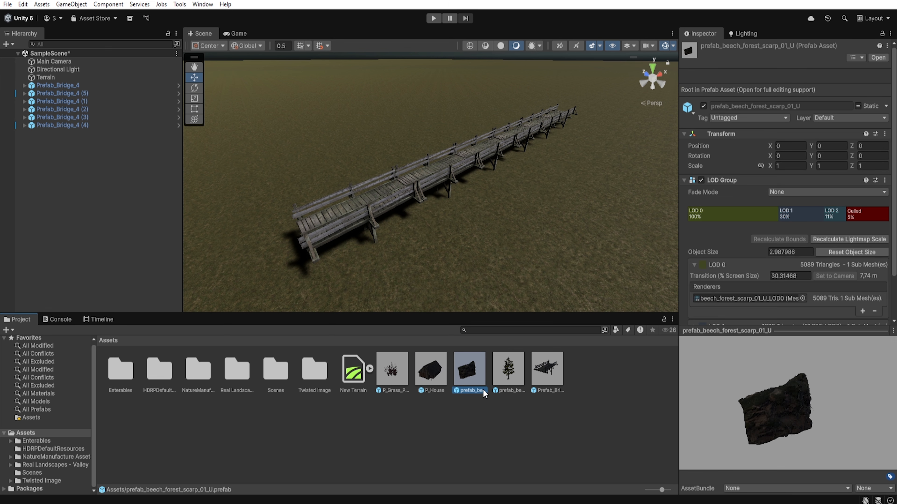
left_click(515, 392)
left_click(439, 374)
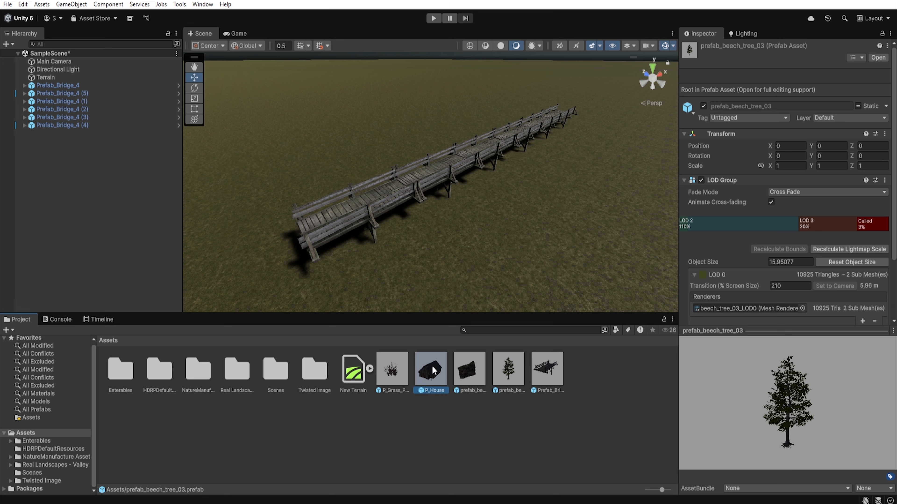
left_click(325, 222)
left_click(428, 174)
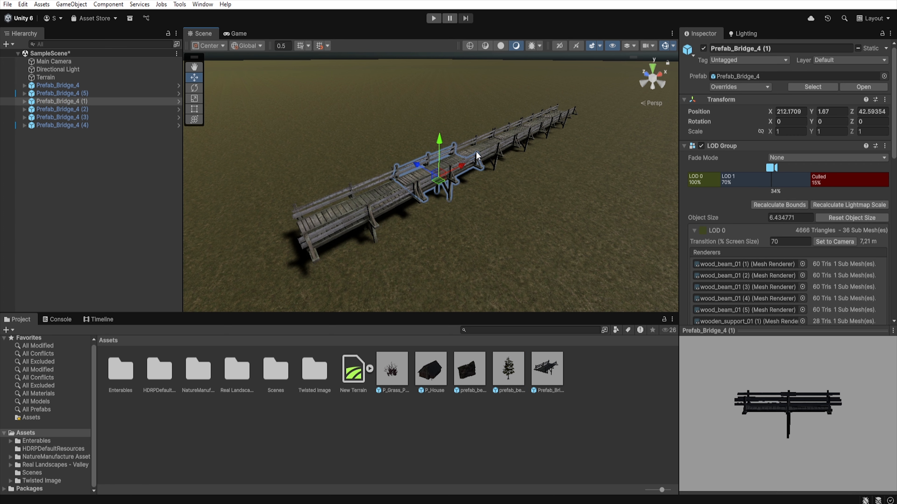
left_click(486, 146)
left_click(523, 133)
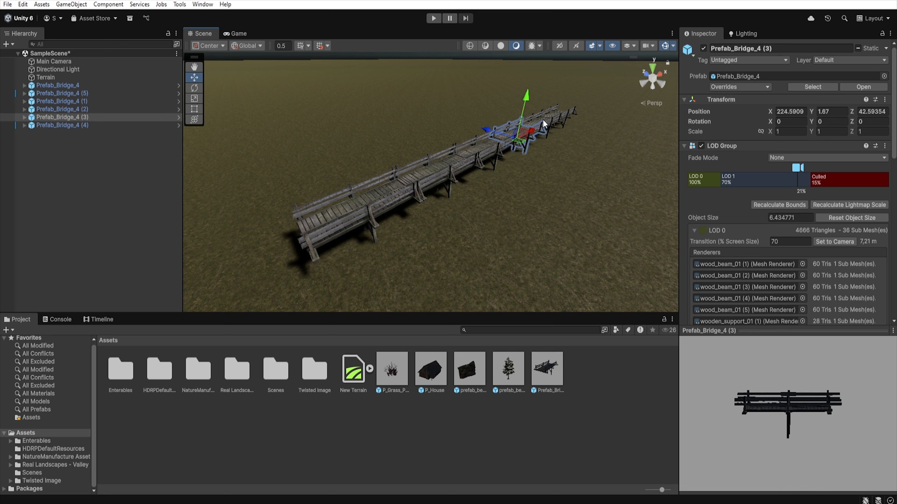
left_click(549, 117)
left_click(558, 113)
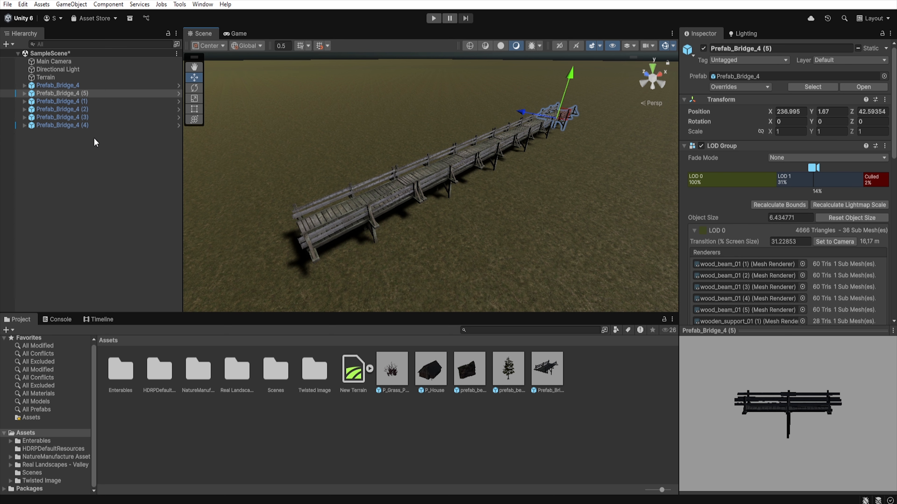
- Group all six Prefab_Bridge_4 segments under a new empty parent object
left_click(79, 85)
left_click(73, 126, "shift")
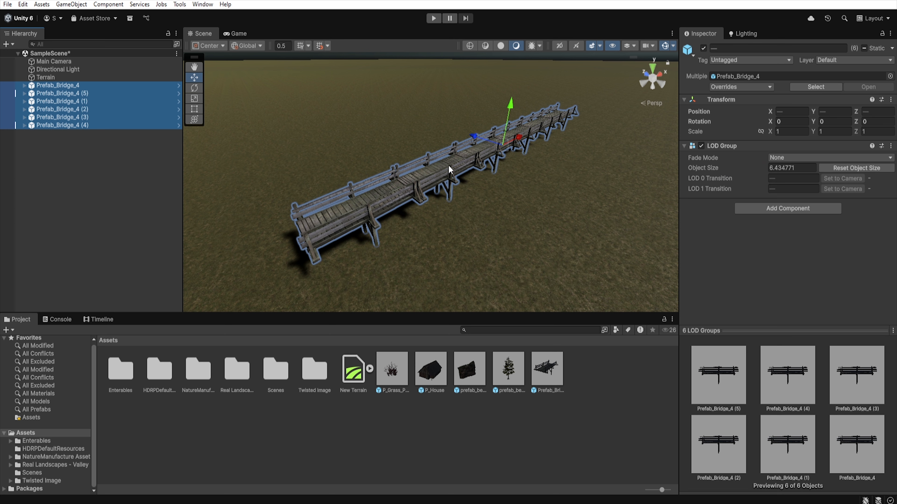
key("ctrl+shift+g")
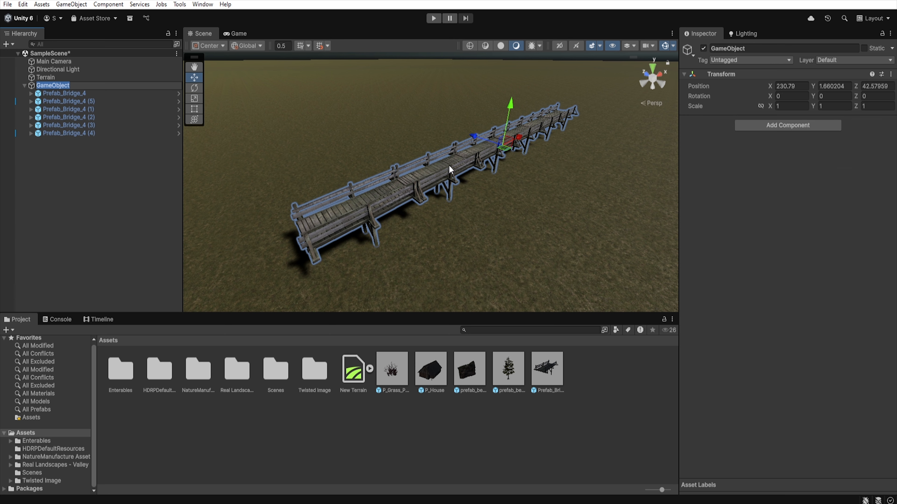
left_click(164, 163)
- Add a LOD Group to the bridge's parent GameObject and assign all six Prefab_Bridge_4 segments to LOD 0
left_click(61, 86)
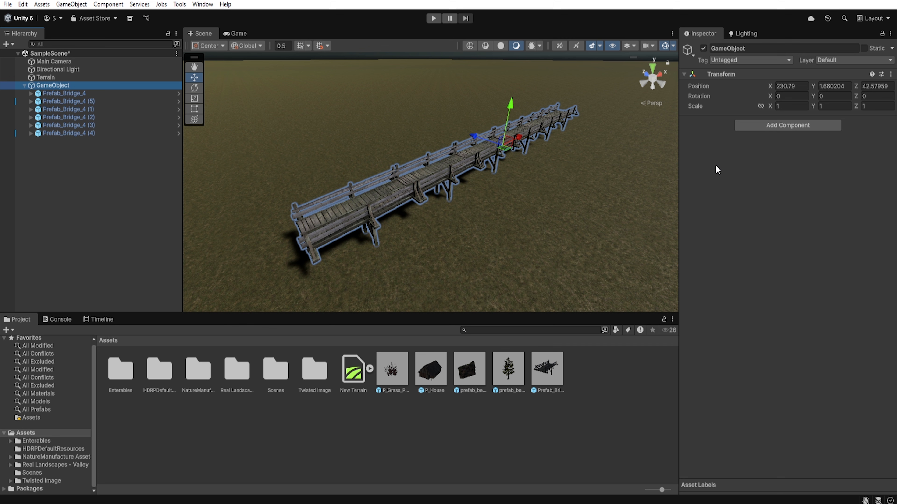
left_click(796, 125)
left_click(781, 159)
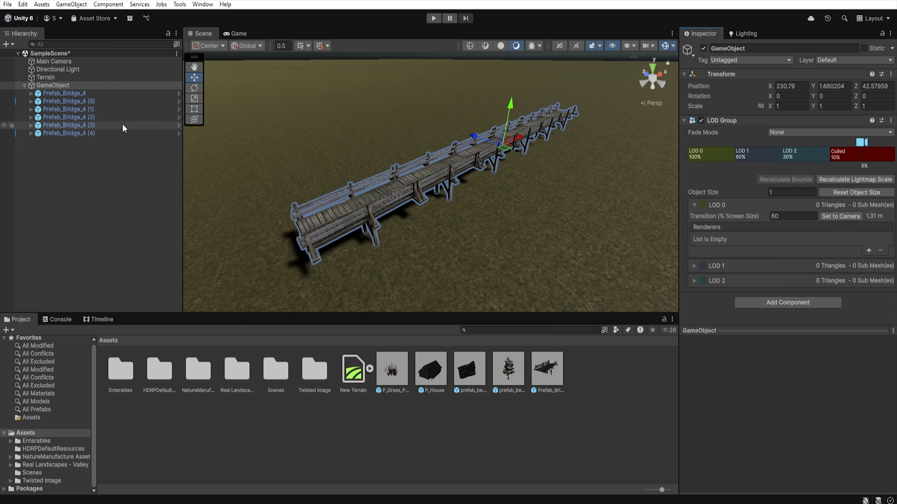
left_click(80, 94)
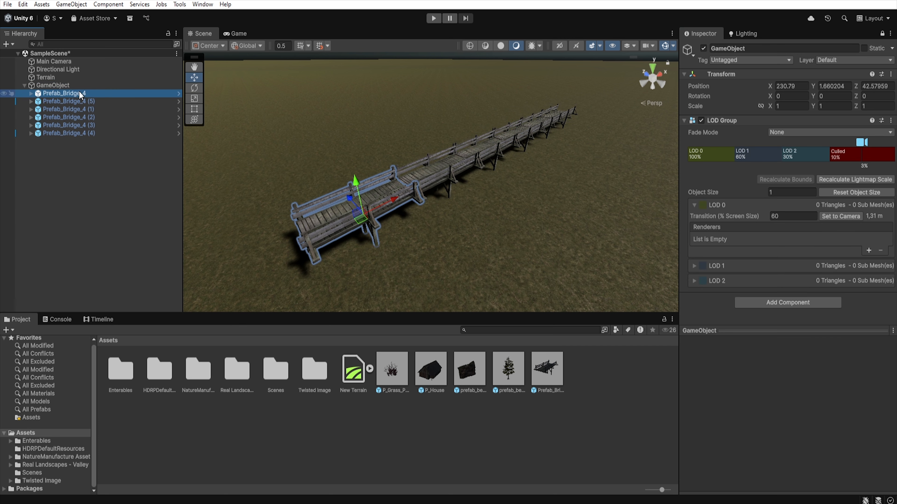
left_click(67, 133, "shift")
left_click_drag(75, 101, 707, 156)
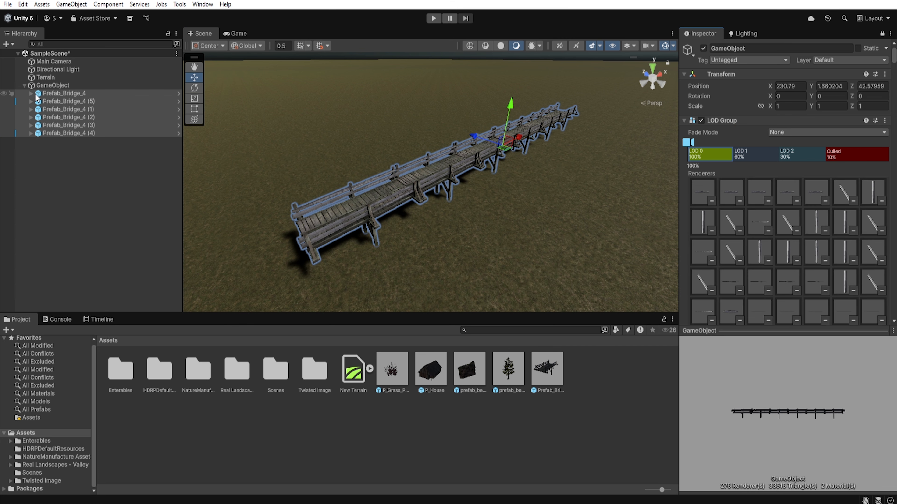
- Save the grouped bridge GameObject as a prefab in Assets and queue it in the LOD Extractor
left_click_drag(53, 85, 480, 427)
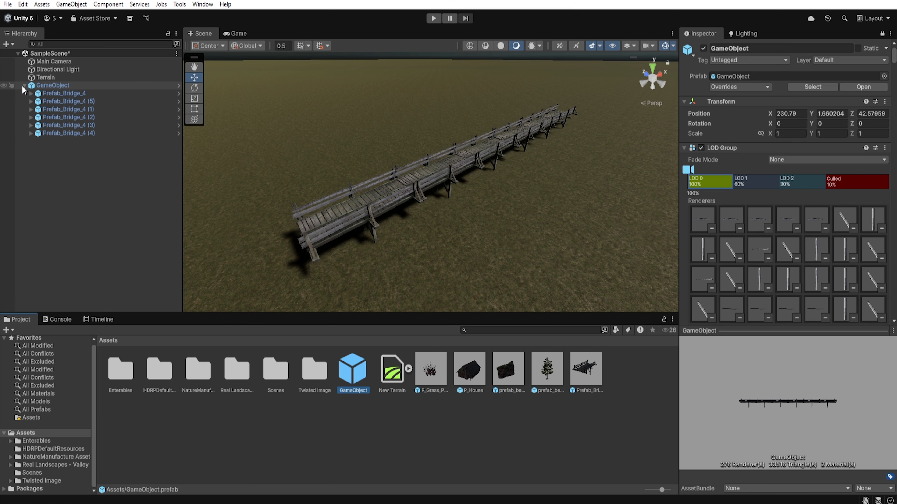
left_click(24, 86)
left_click(179, 4)
mouse_move(193, 16)
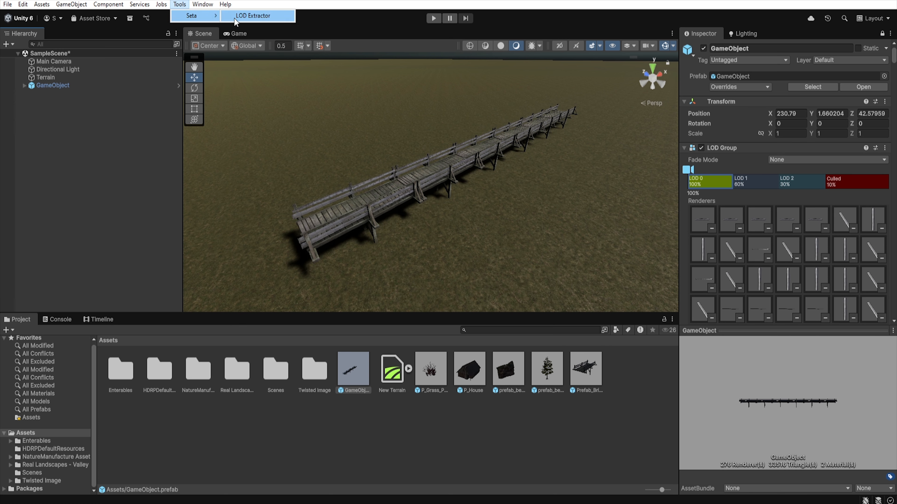
left_click(235, 17)
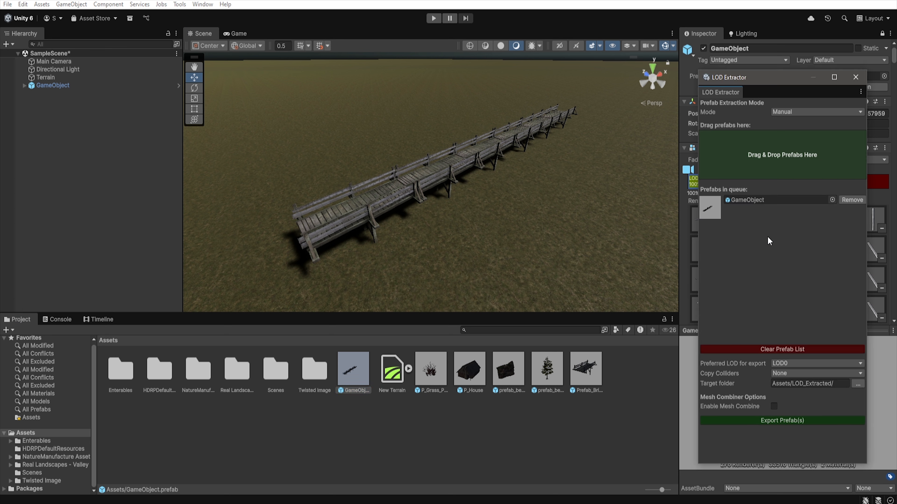
- Export the GameObject prefab with colliders From LOD or Main Prefab, Mesh Combine, Combine per Material Only and Save Combined Mesh enabled
left_click(809, 373)
left_click(817, 398)
left_click(774, 406)
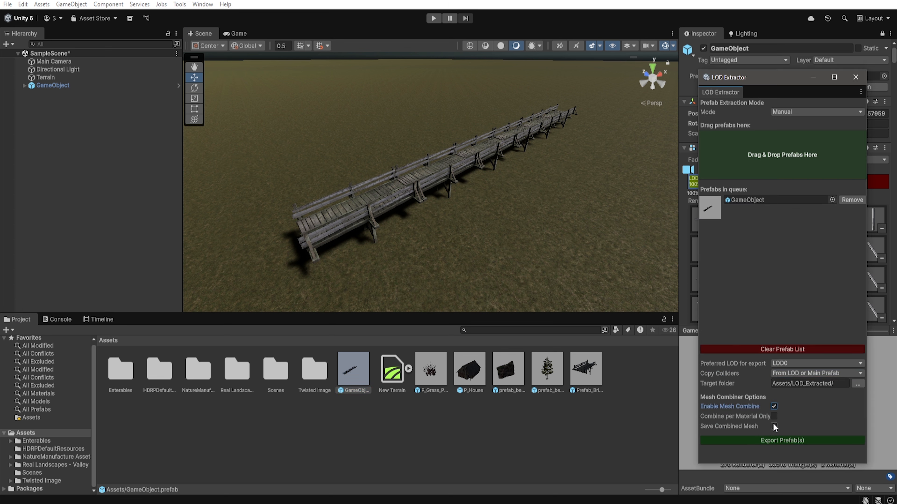
left_click(773, 426)
left_click(774, 416)
left_click(791, 451)
left_click(476, 272)
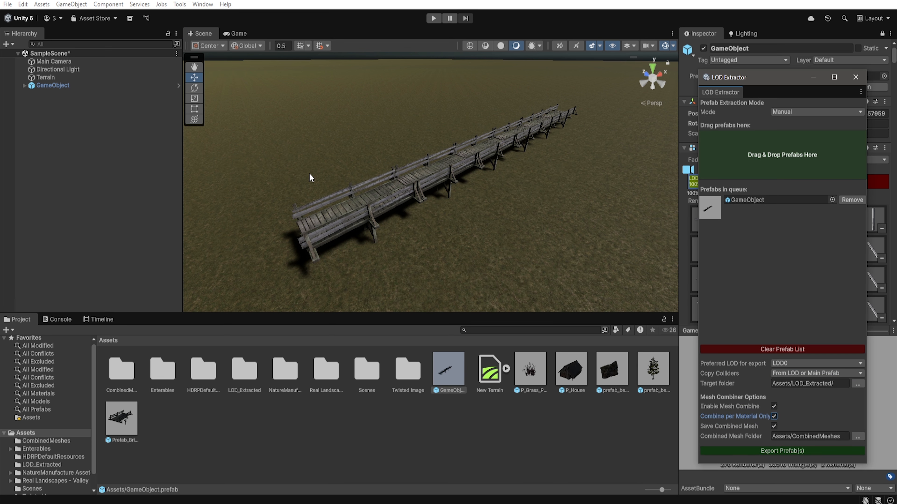
- Open the LOD_Extracted folder and briefly run the bridge scene in play mode
left_click(42, 466)
left_click(433, 18)
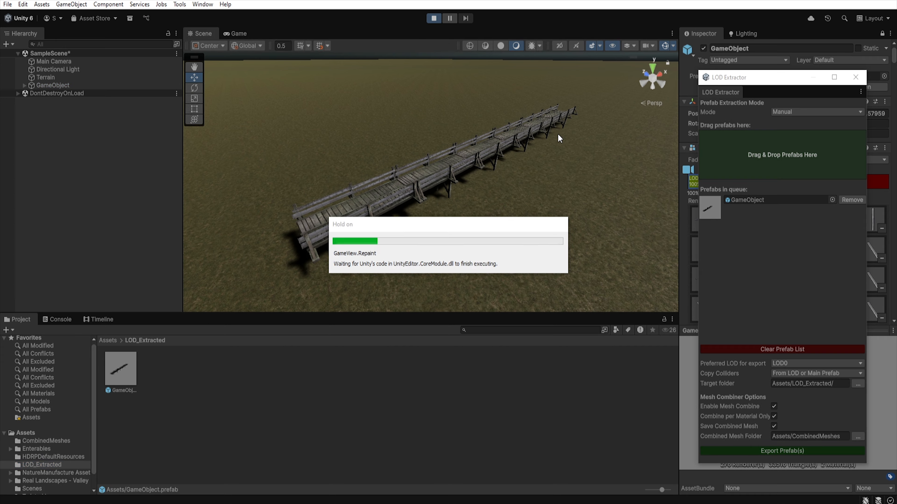
left_click(434, 18)
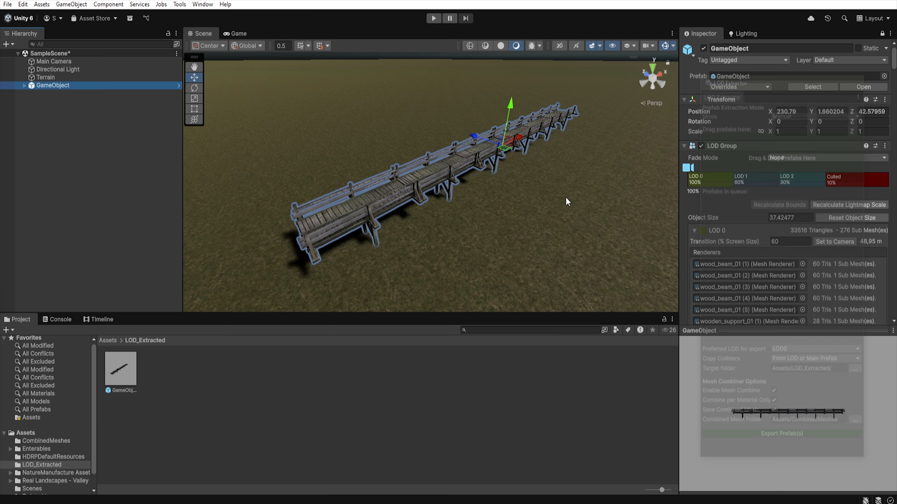